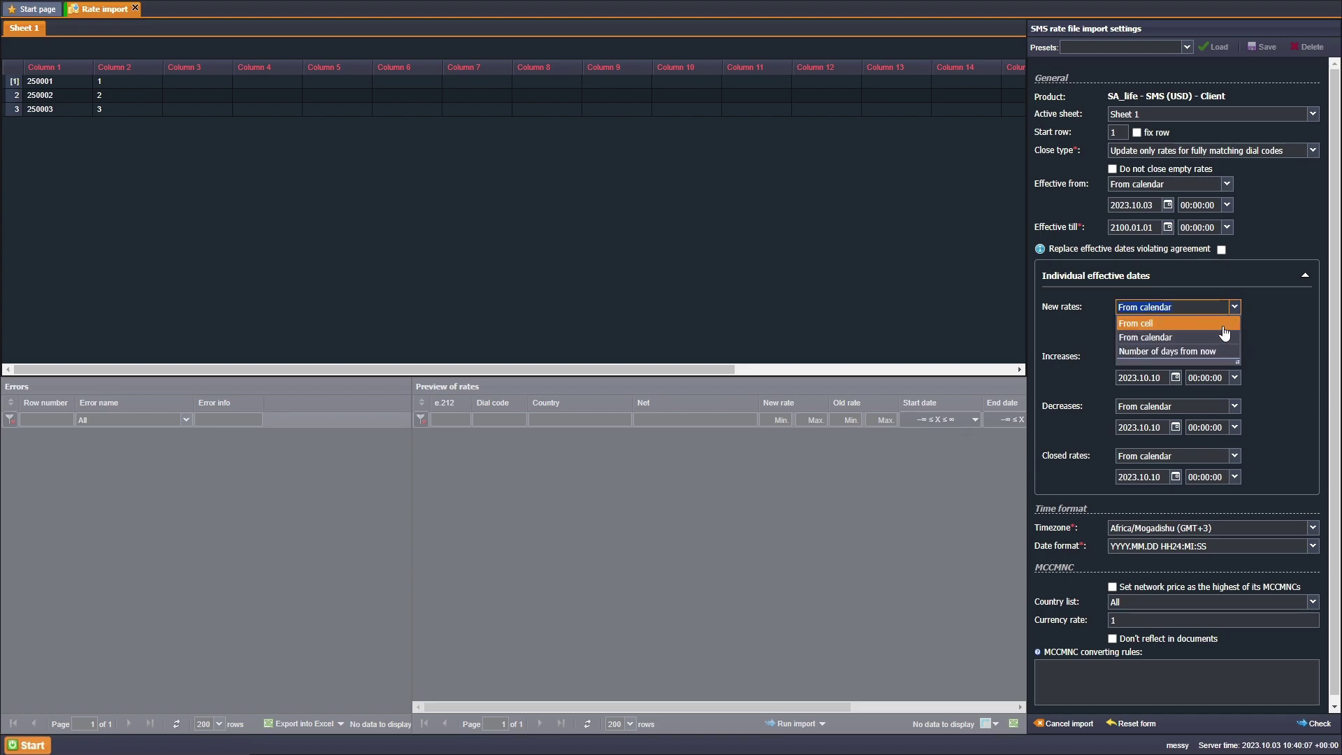
# Take the individual effective date for new rates from row 2, column 4, and for increases from row 2, column 8.
pyautogui.click(1223, 325)
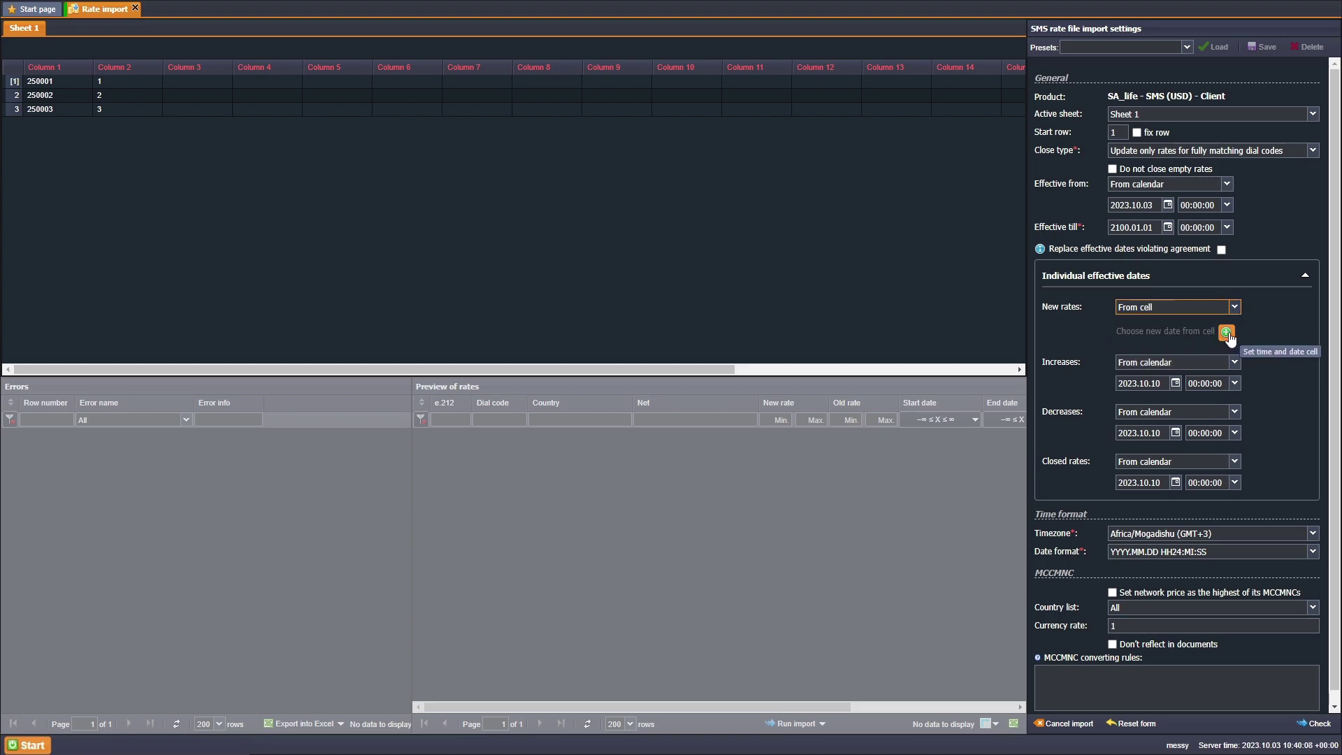
pyautogui.click(298, 96)
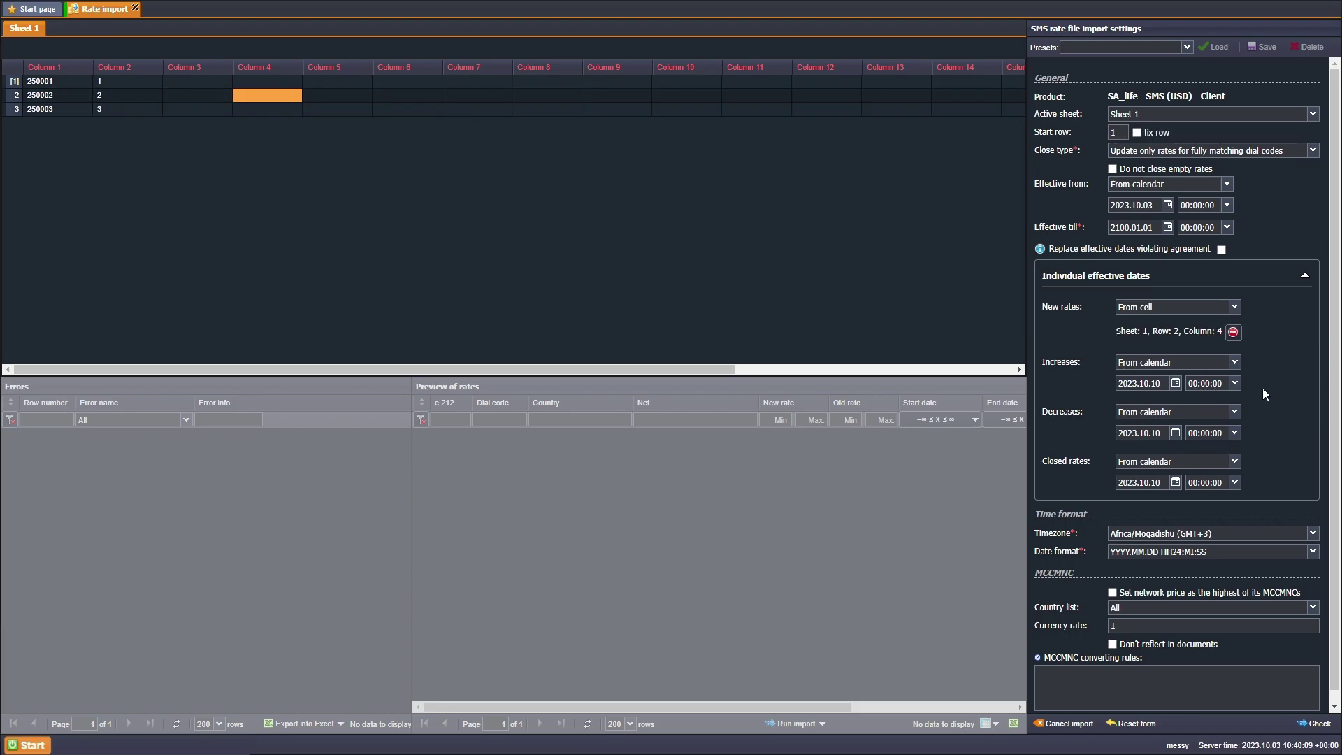
pyautogui.click(1234, 361)
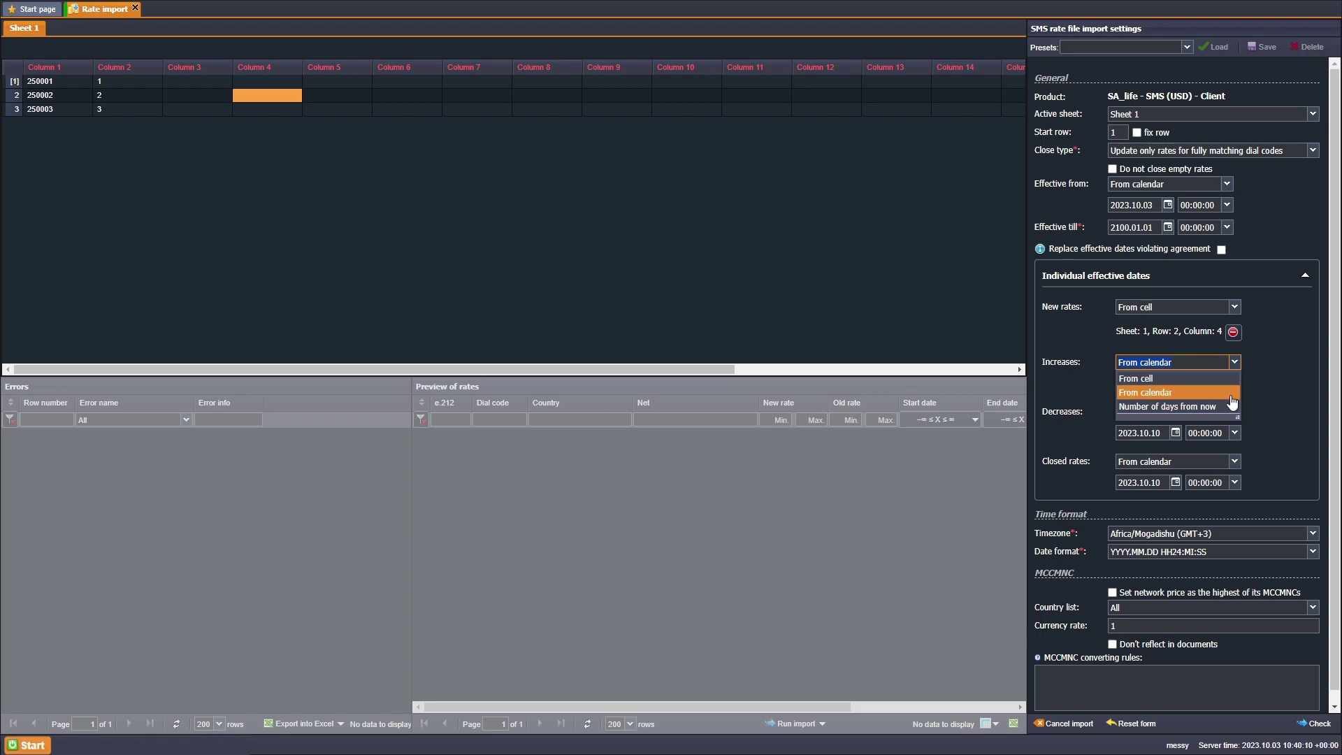
pyautogui.click(1235, 380)
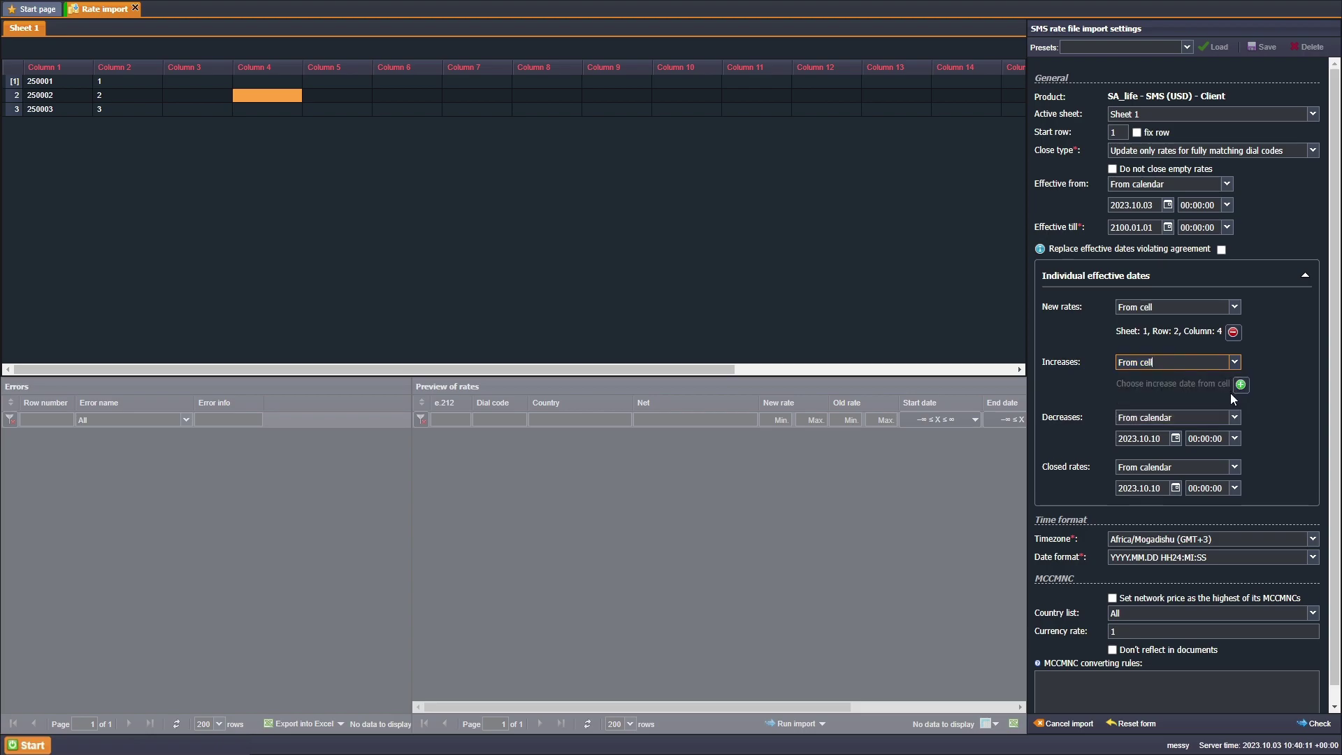
pyautogui.click(1240, 385)
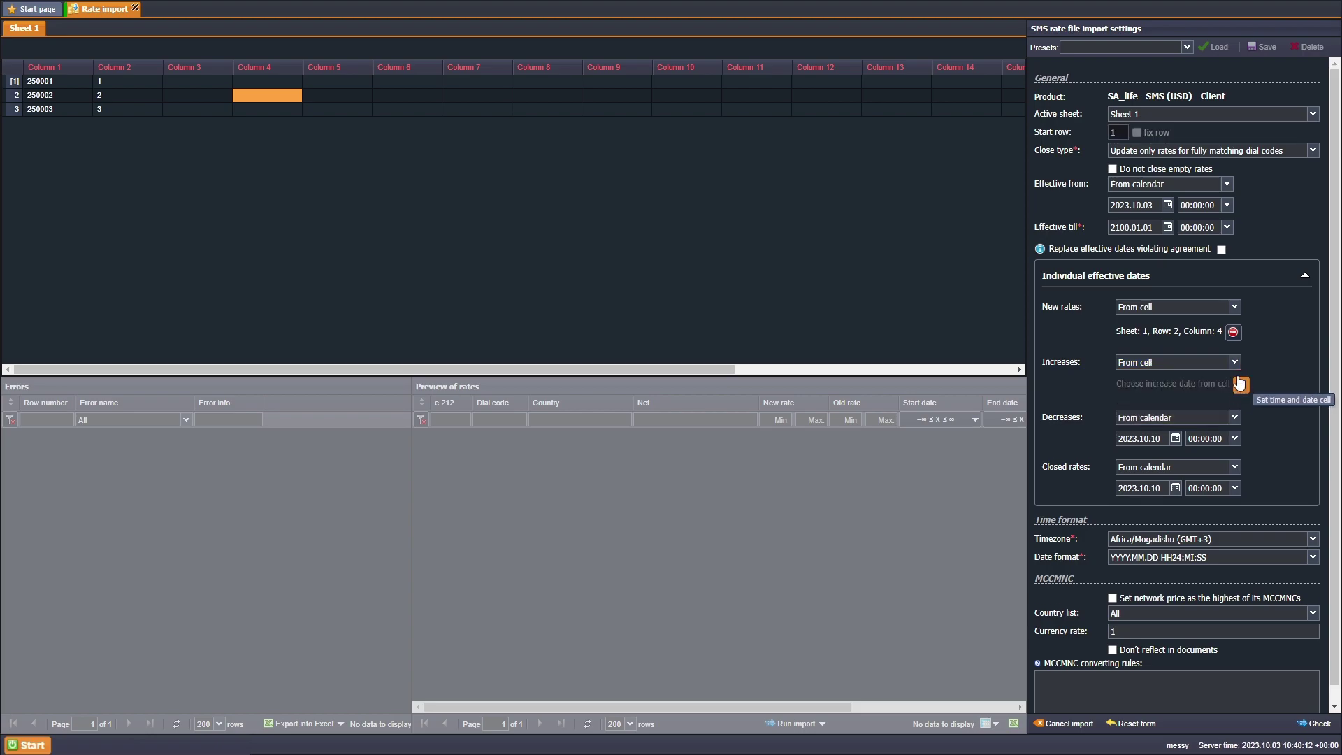
pyautogui.click(548, 96)
pyautogui.click(681, 110)
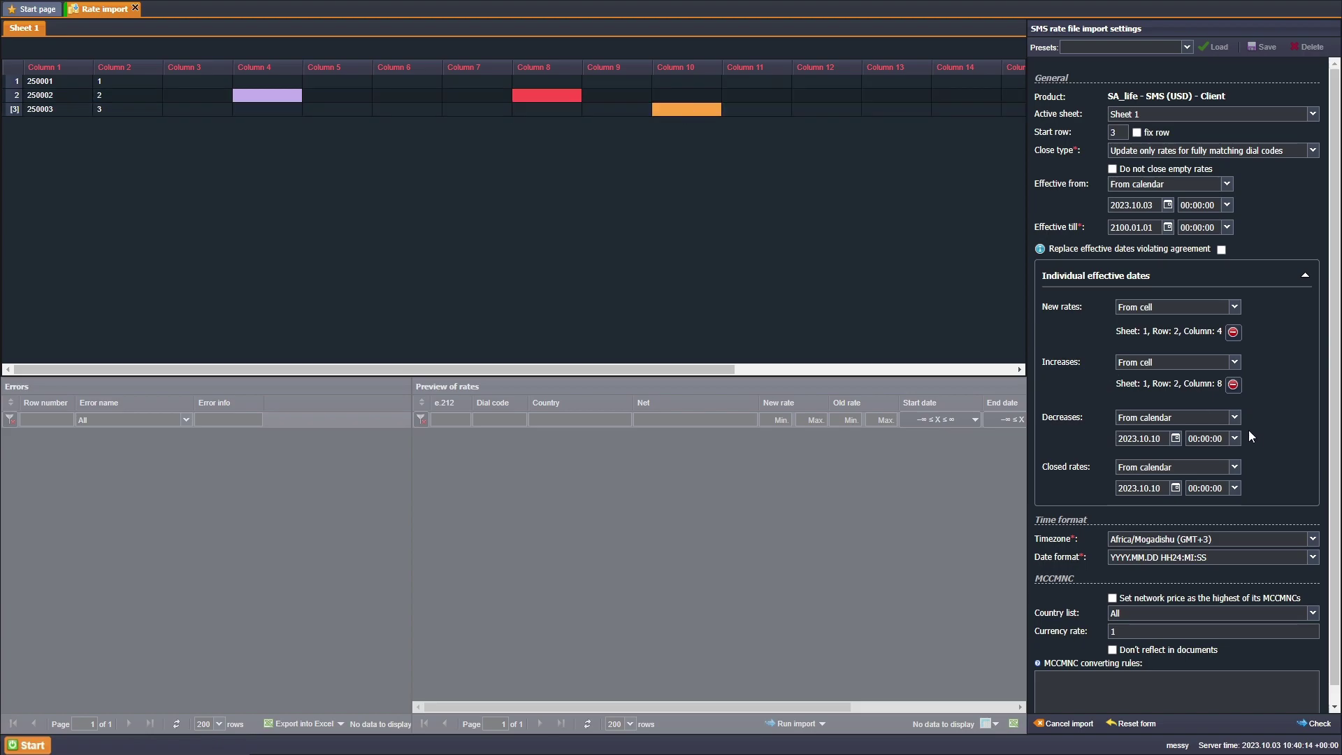
# Take the individual effective date for decreases from the sheet cell in row 1, column 11.
pyautogui.click(1234, 417)
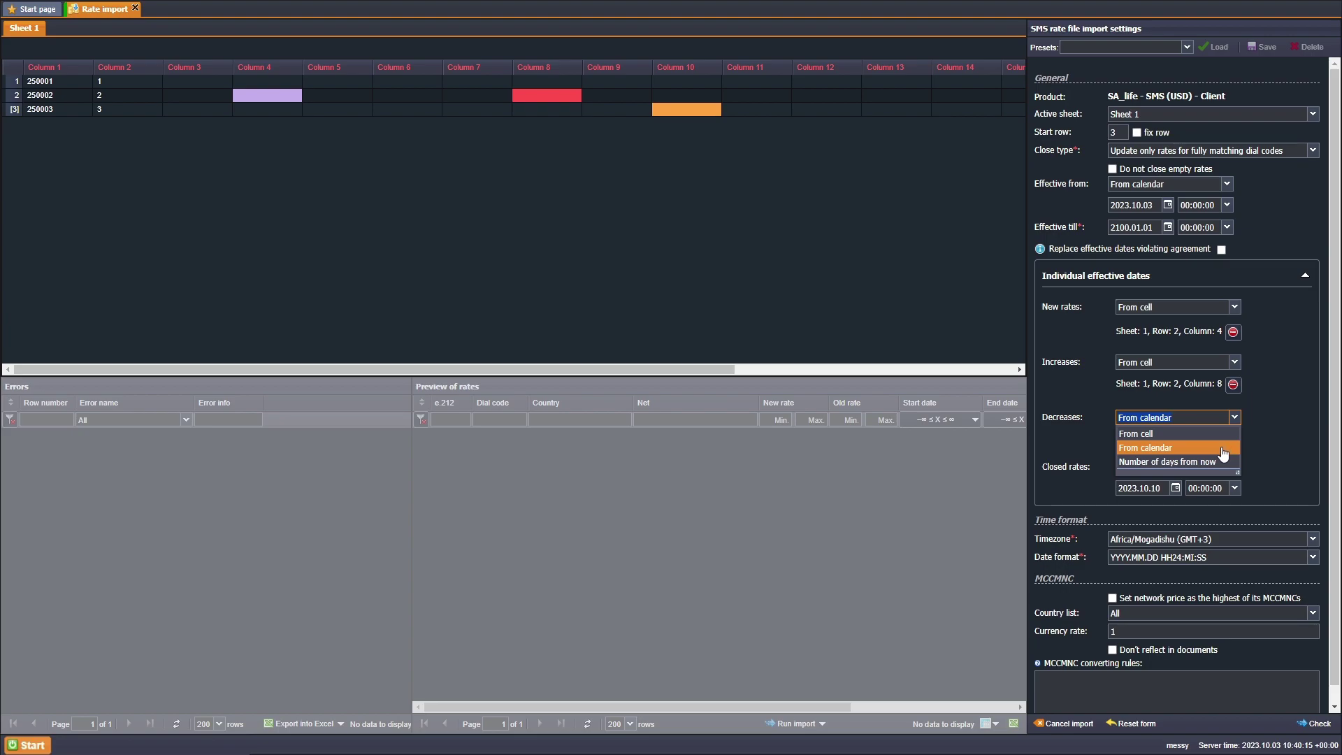
pyautogui.click(1221, 434)
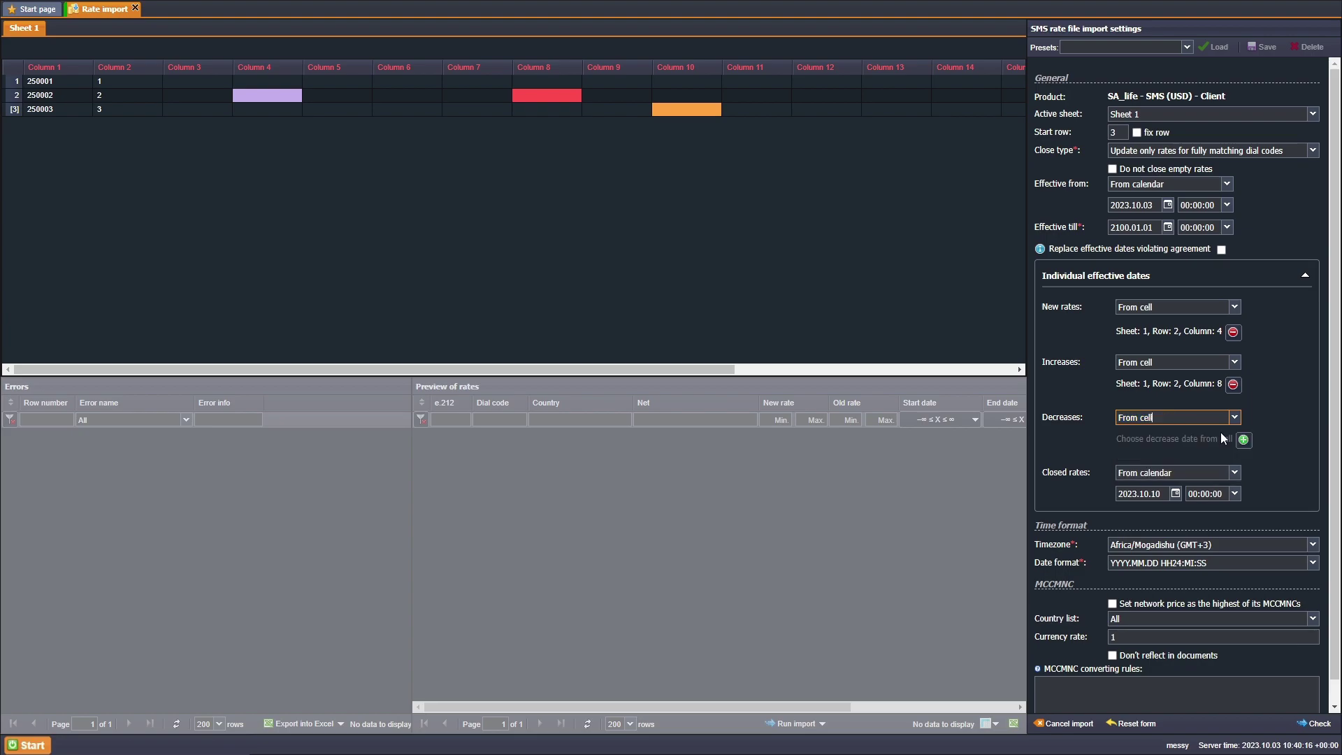
pyautogui.click(1245, 441)
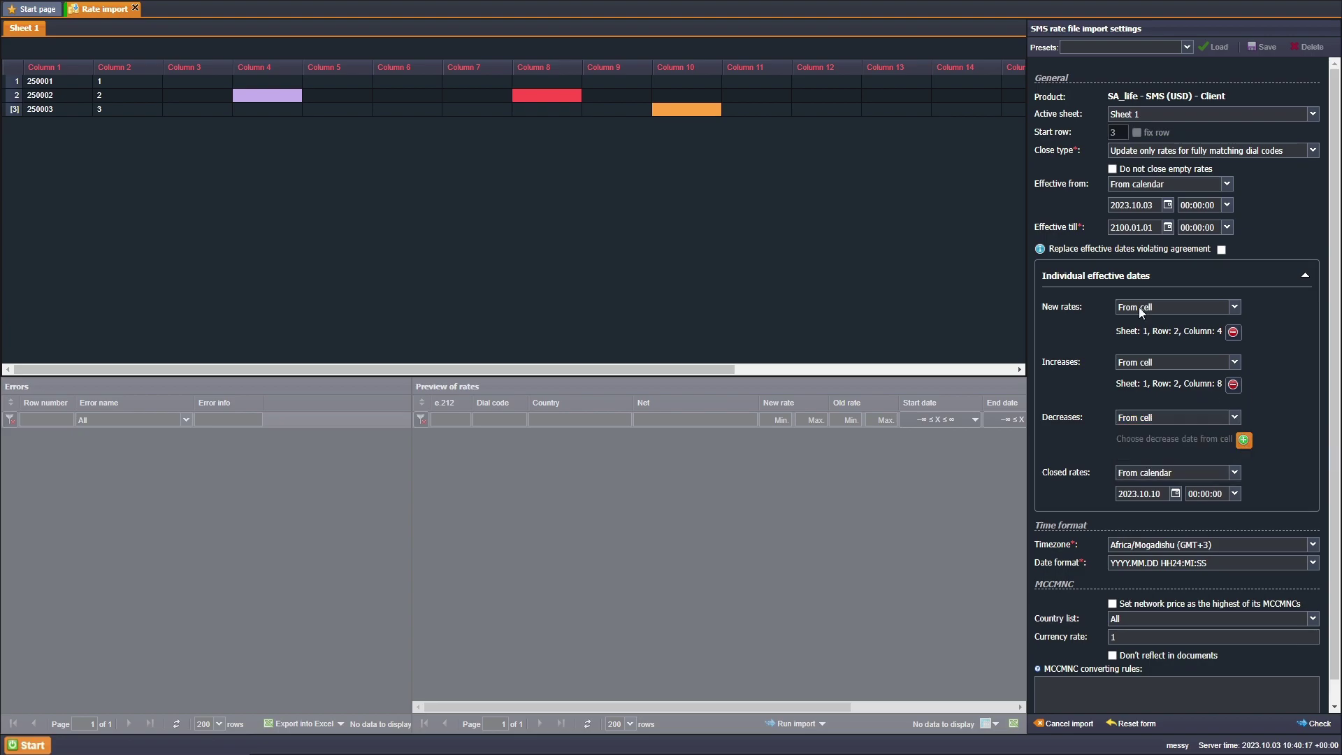
pyautogui.click(780, 87)
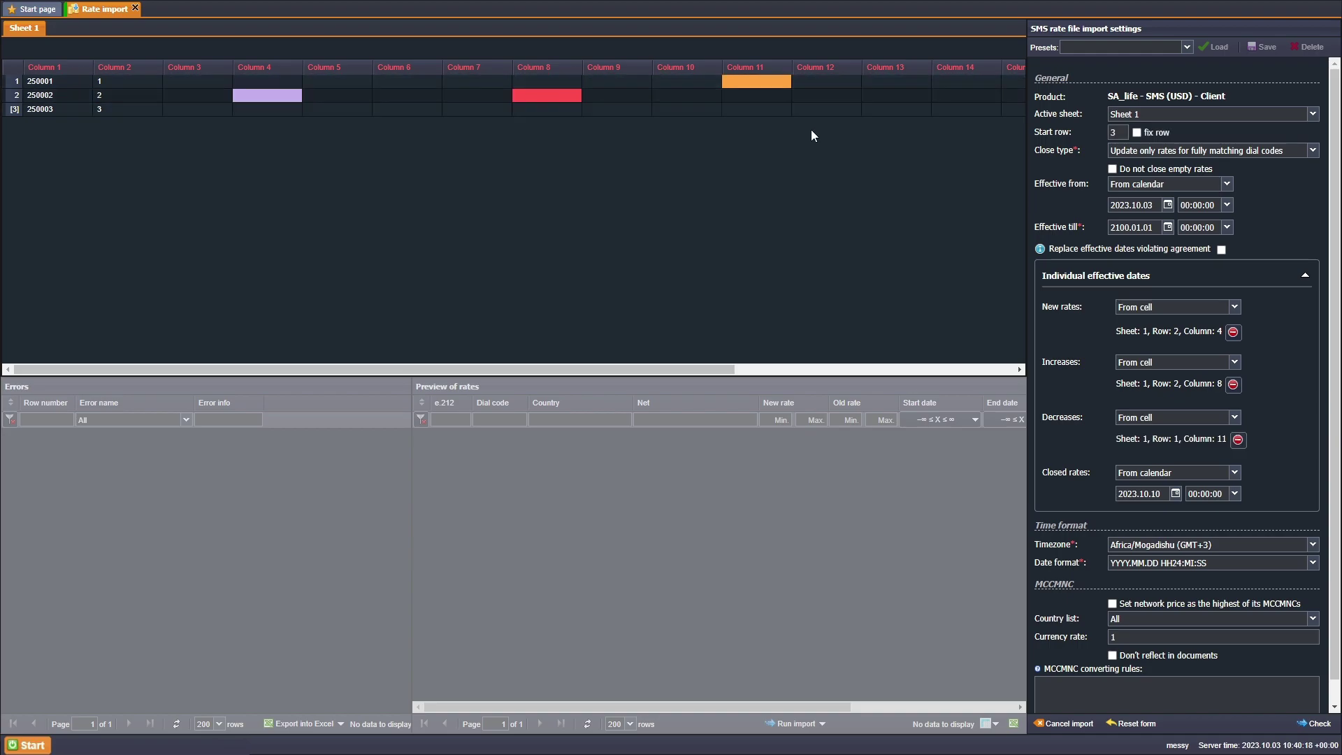
pyautogui.click(849, 114)
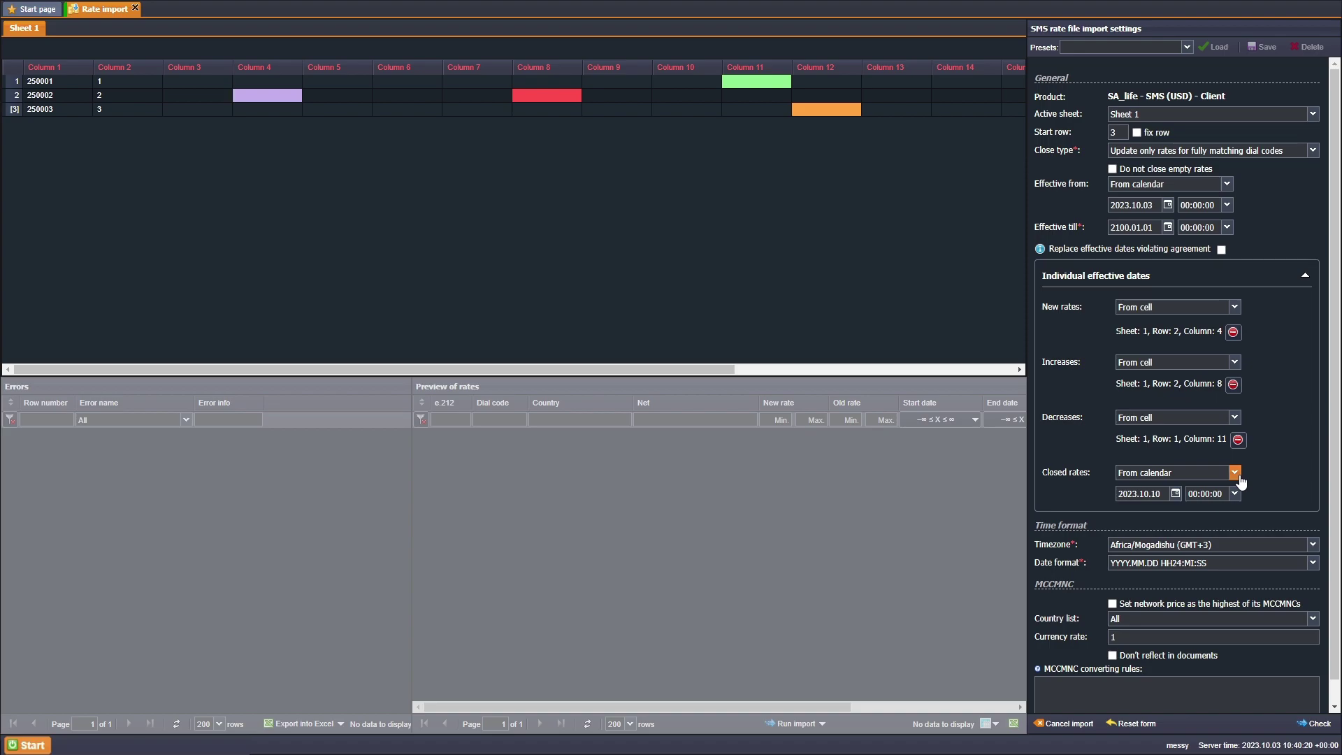
# Set closed rates to a number of days from now, active after 13 days, and collapse the individual effective dates section.
pyautogui.click(1234, 473)
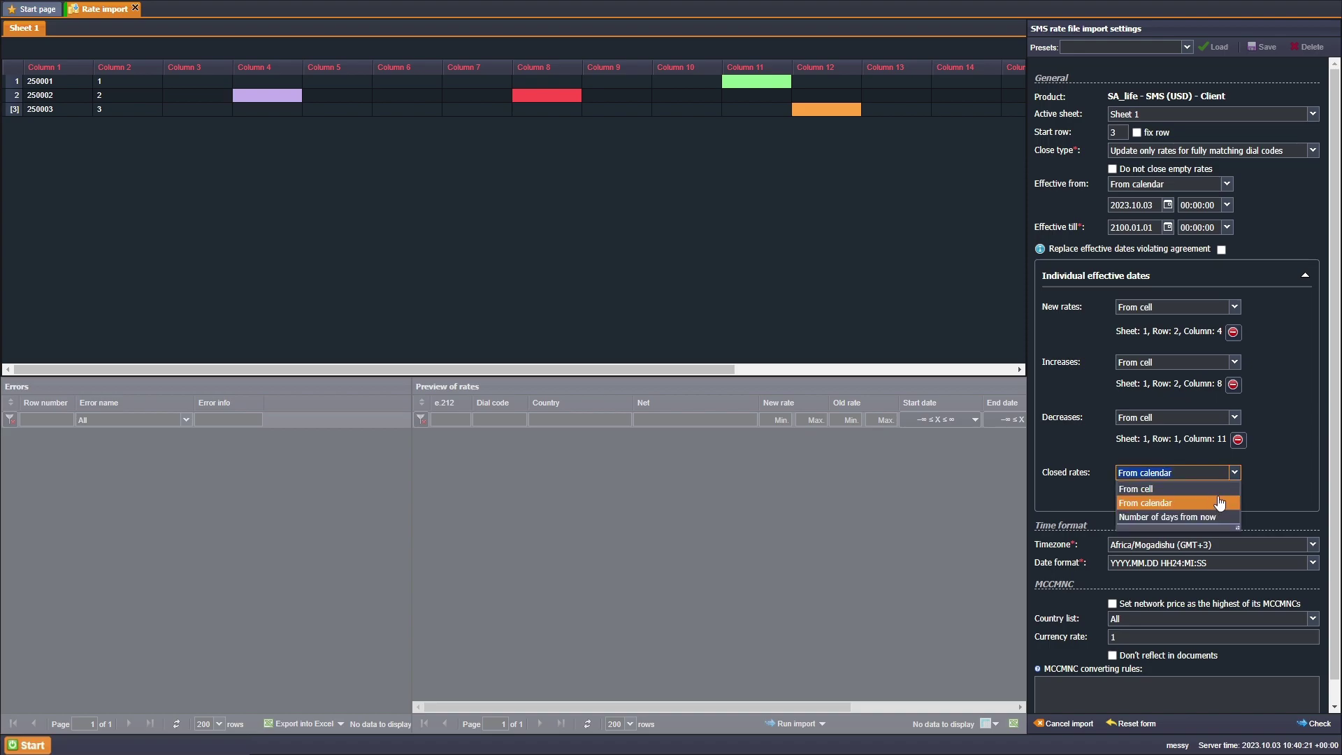
pyautogui.click(1219, 489)
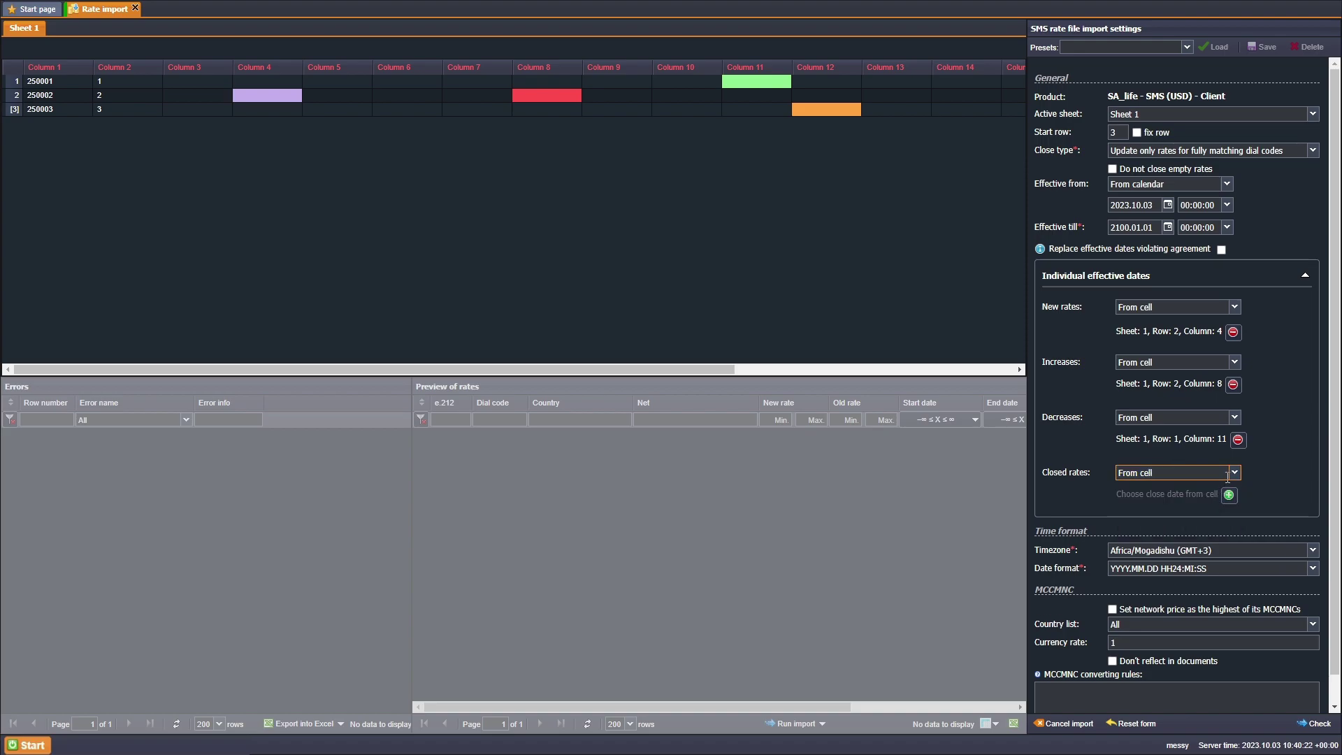
pyautogui.click(1234, 472)
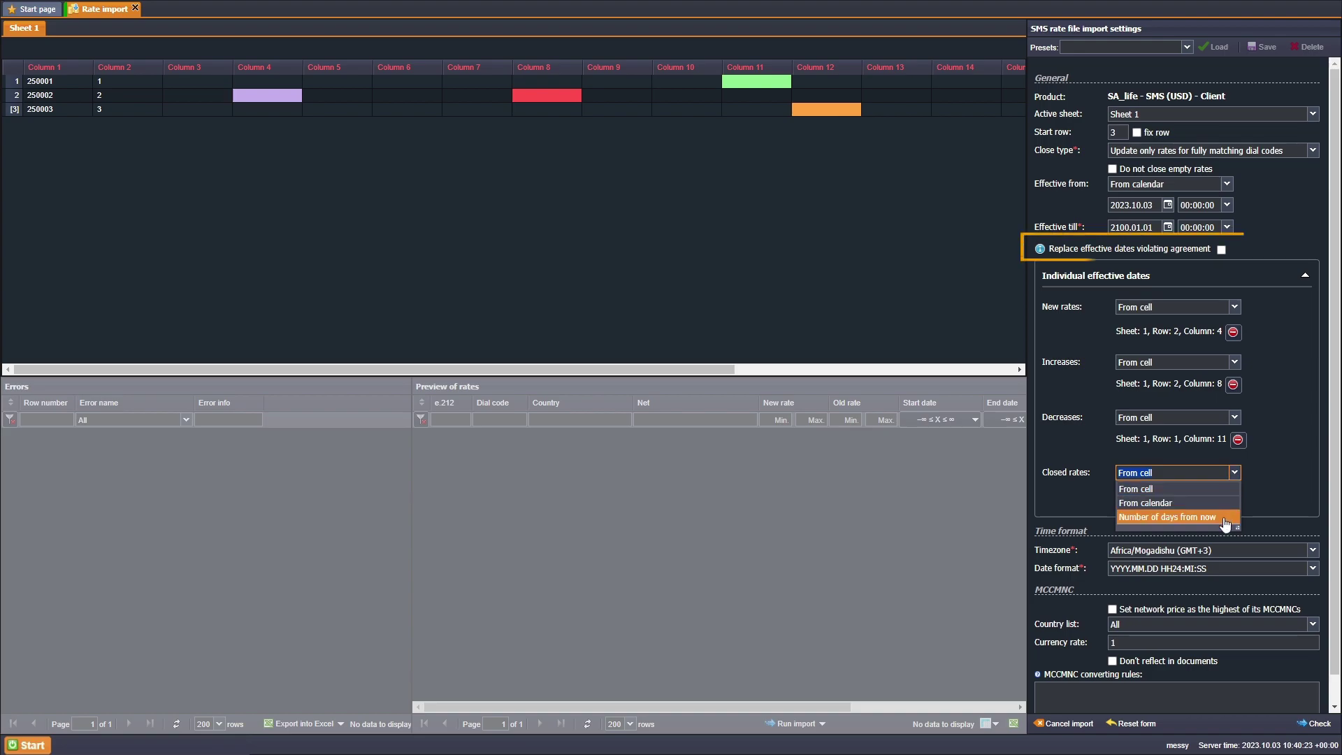
pyautogui.click(1226, 517)
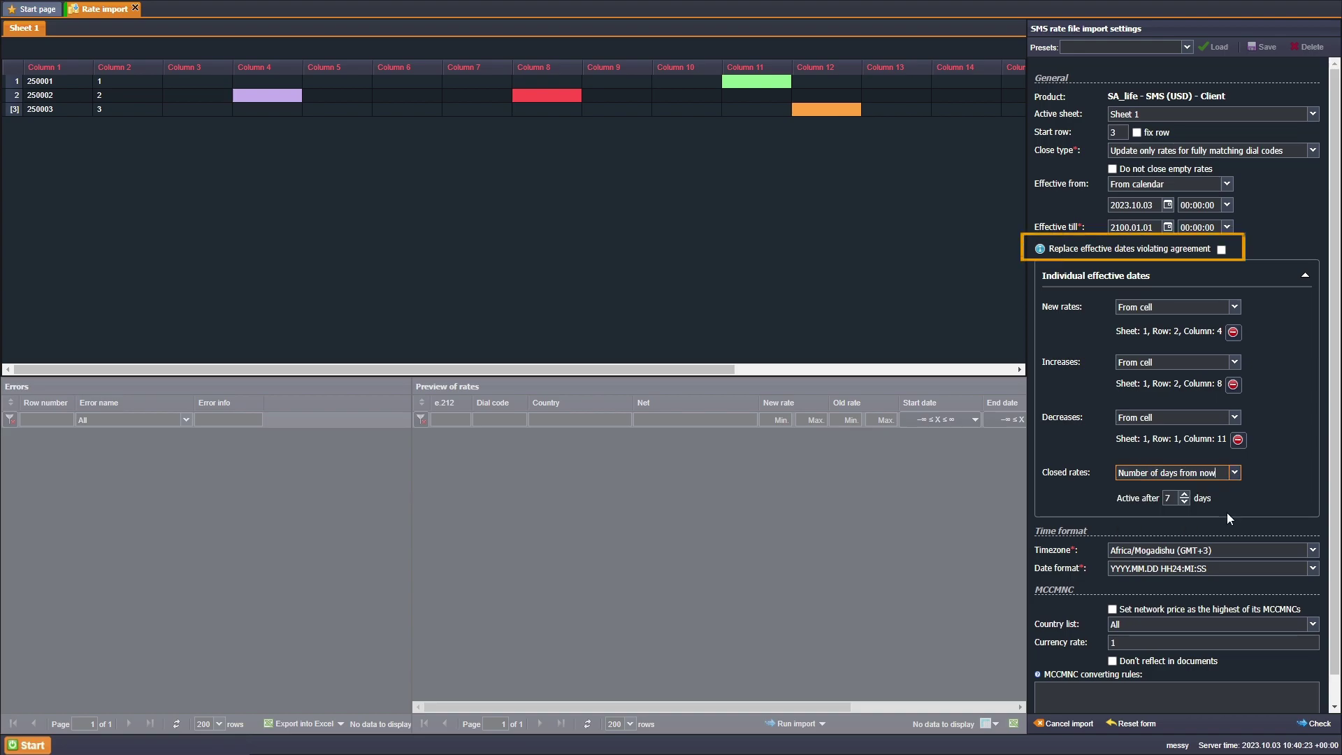
pyautogui.click(1183, 494)
pyautogui.click(1184, 494)
pyautogui.click(1184, 495)
pyautogui.click(1184, 495)
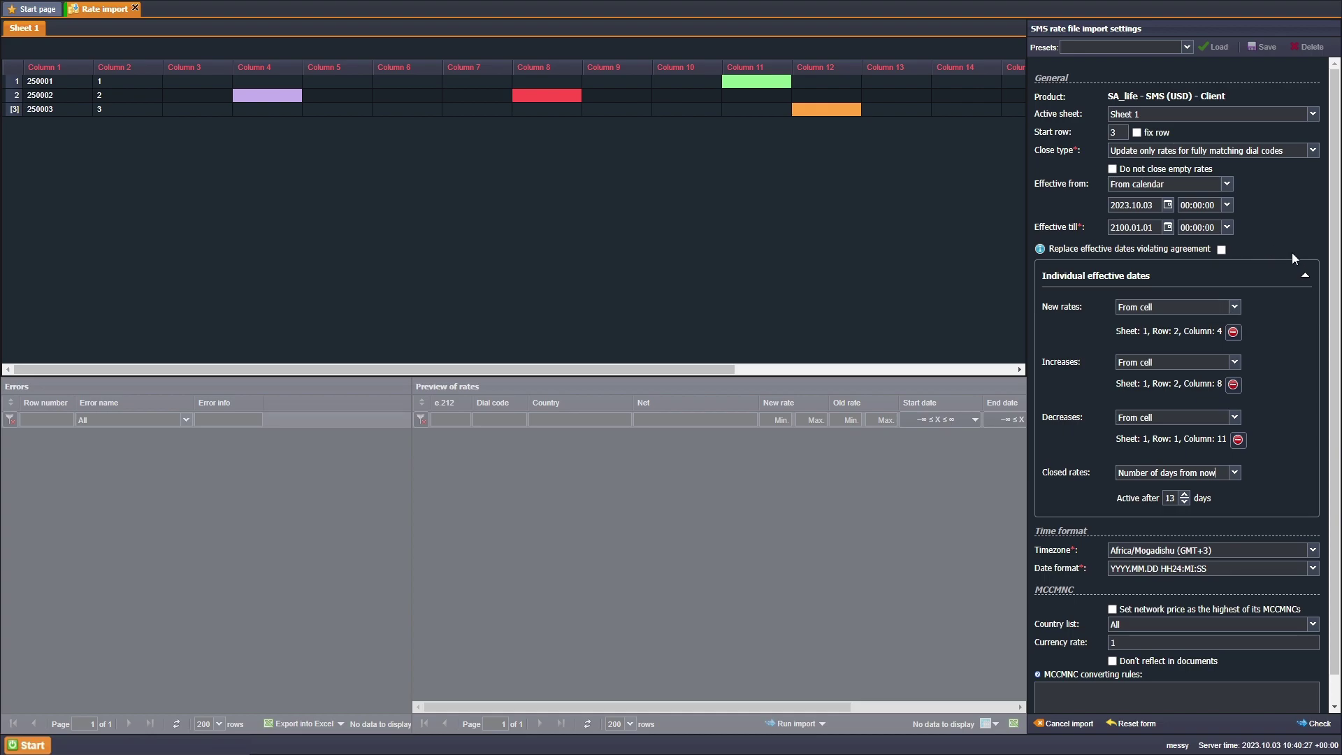
pyautogui.click(1305, 278)
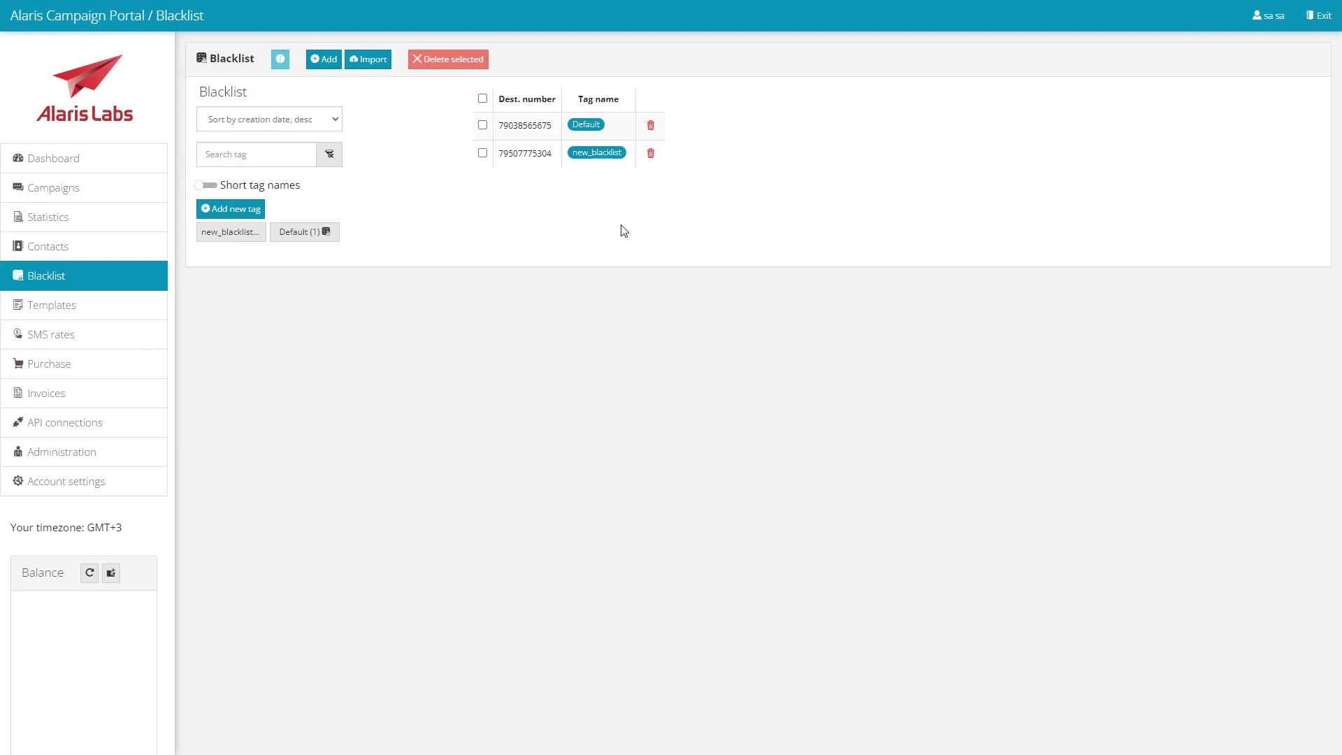
# Show full tag names in the Alaris Campaign Portal blacklist and filter its numbers by the new_blacklist and Default tags.
pyautogui.click(231, 185)
pyautogui.click(340, 232)
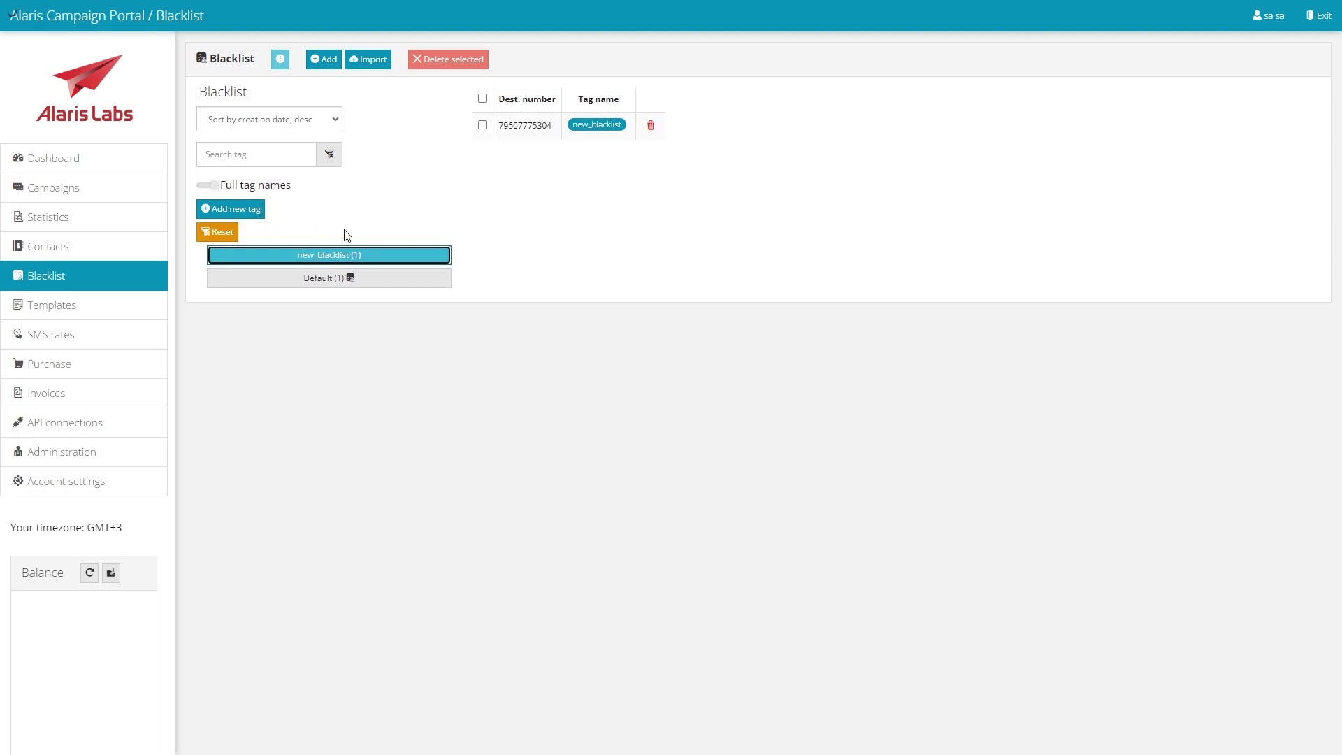
pyautogui.click(345, 278)
pyautogui.click(404, 255)
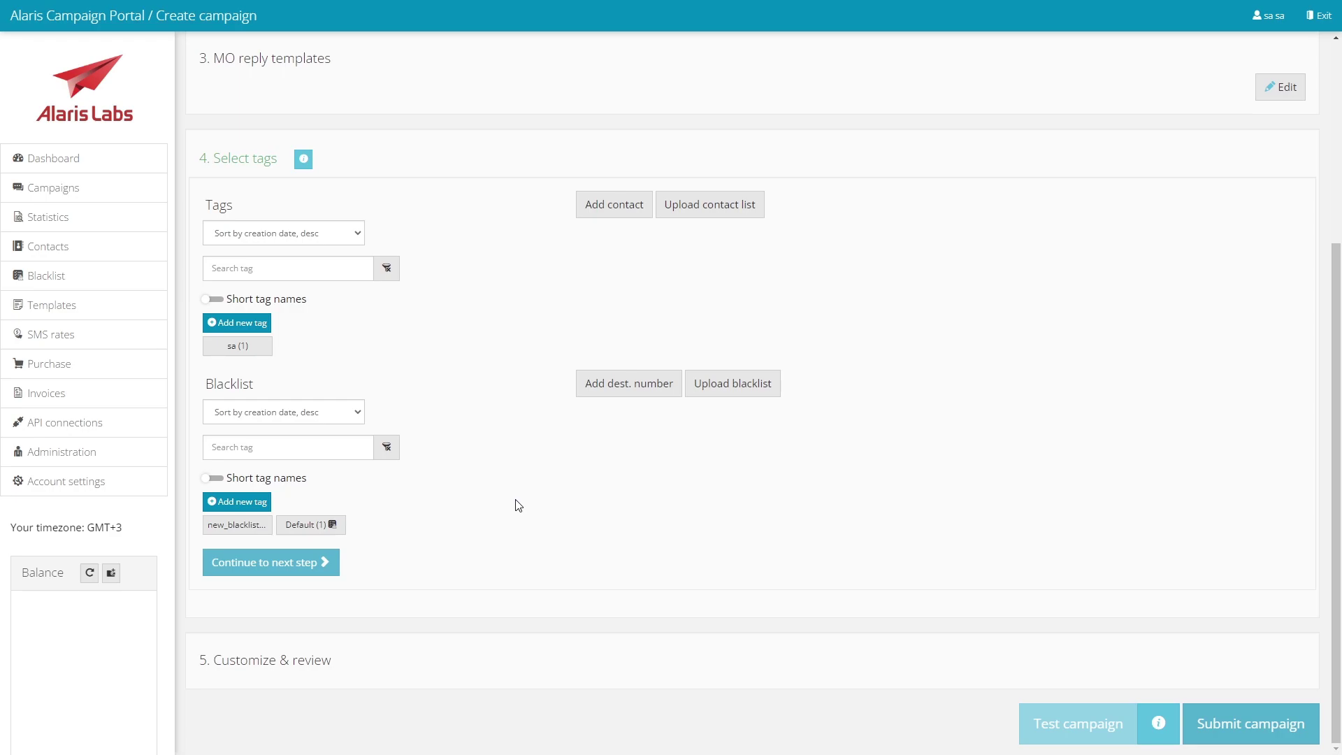
# Select the new_blacklist and Default blacklist tags for the campaign being created.
pyautogui.click(230, 525)
pyautogui.click(318, 548)
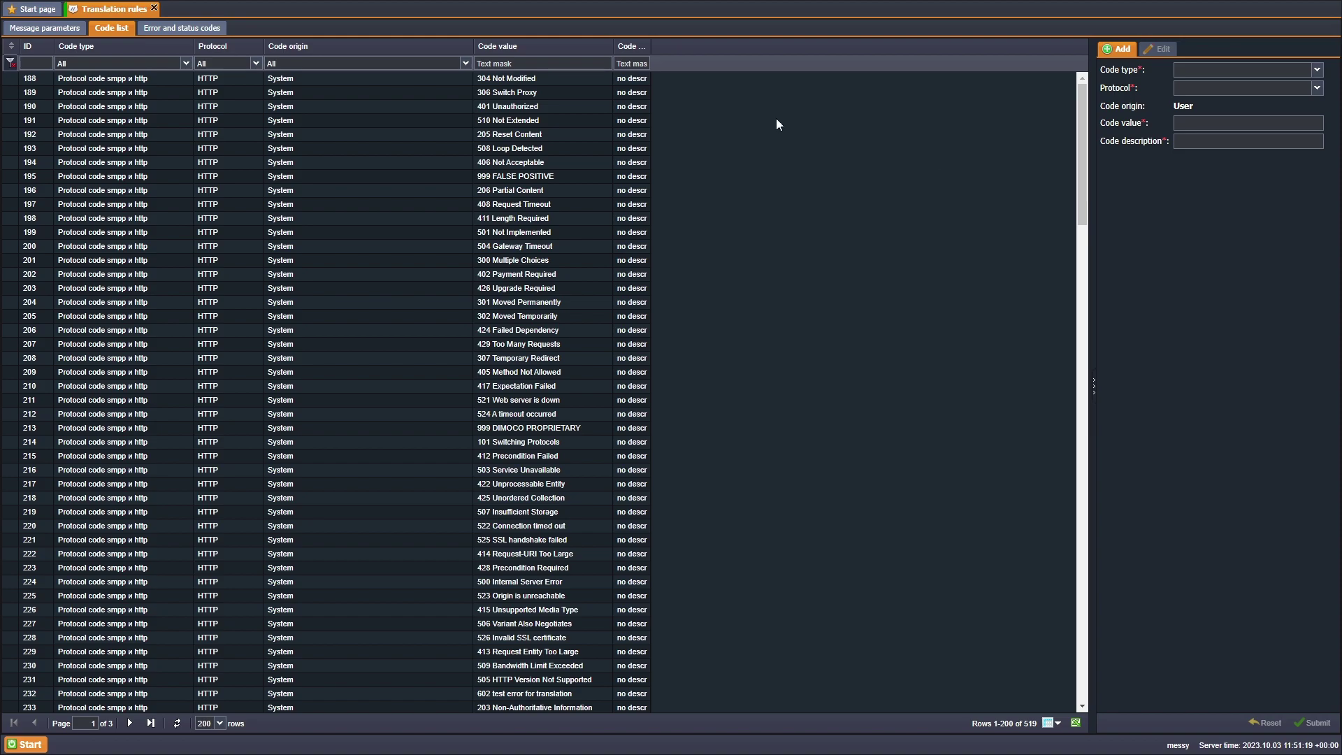
# In the translation rules' code list, examine the code origin filter choices and the protocol choices for a new code.
pyautogui.click(464, 64)
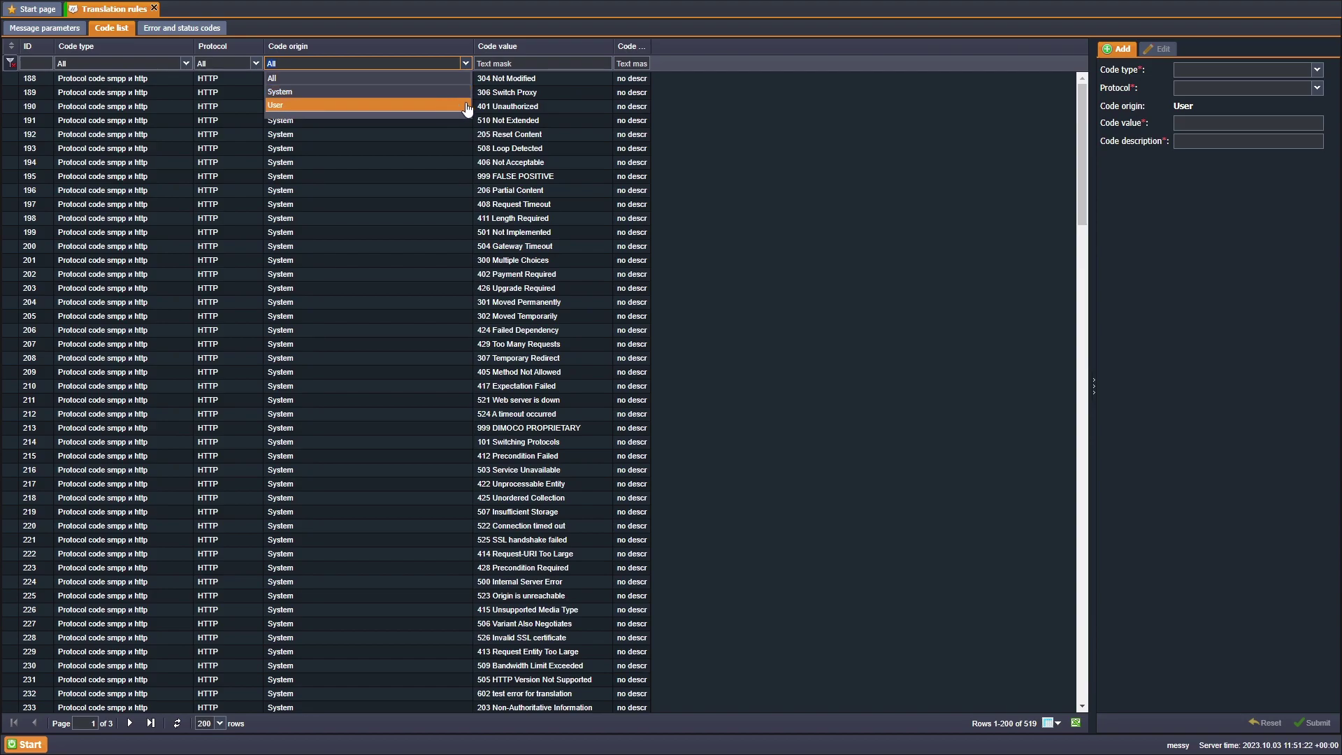
pyautogui.click(757, 104)
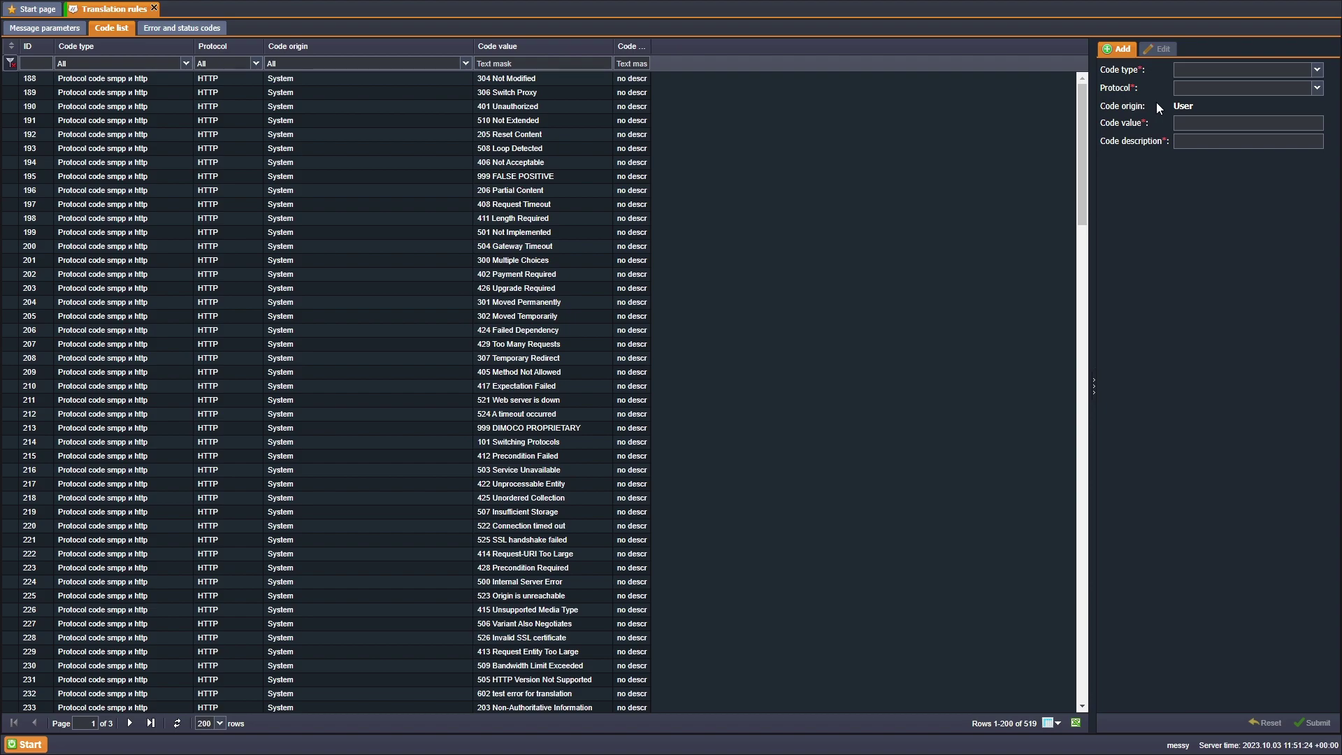
pyautogui.click(1188, 88)
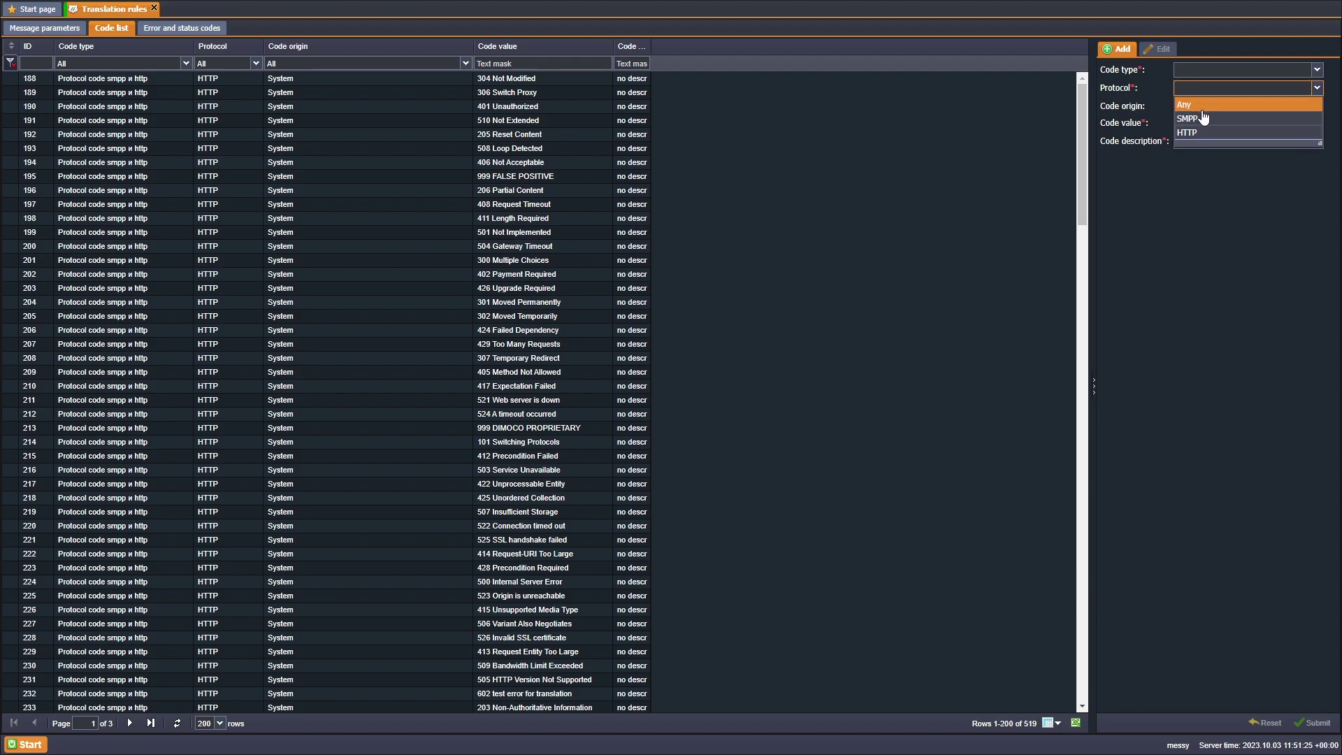
pyautogui.click(1201, 204)
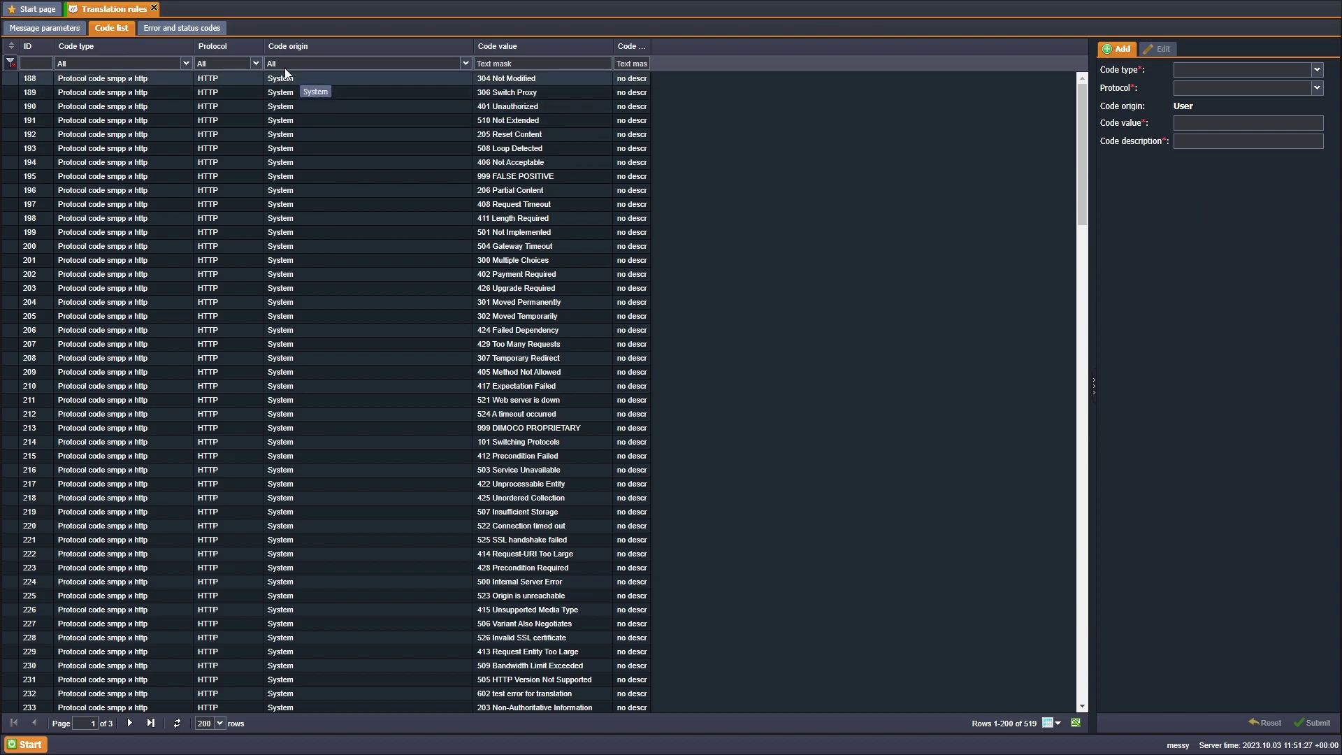
# Start a new error and status code rule with translation type HTTP vendor delivery ERR code to system code.
pyautogui.click(196, 31)
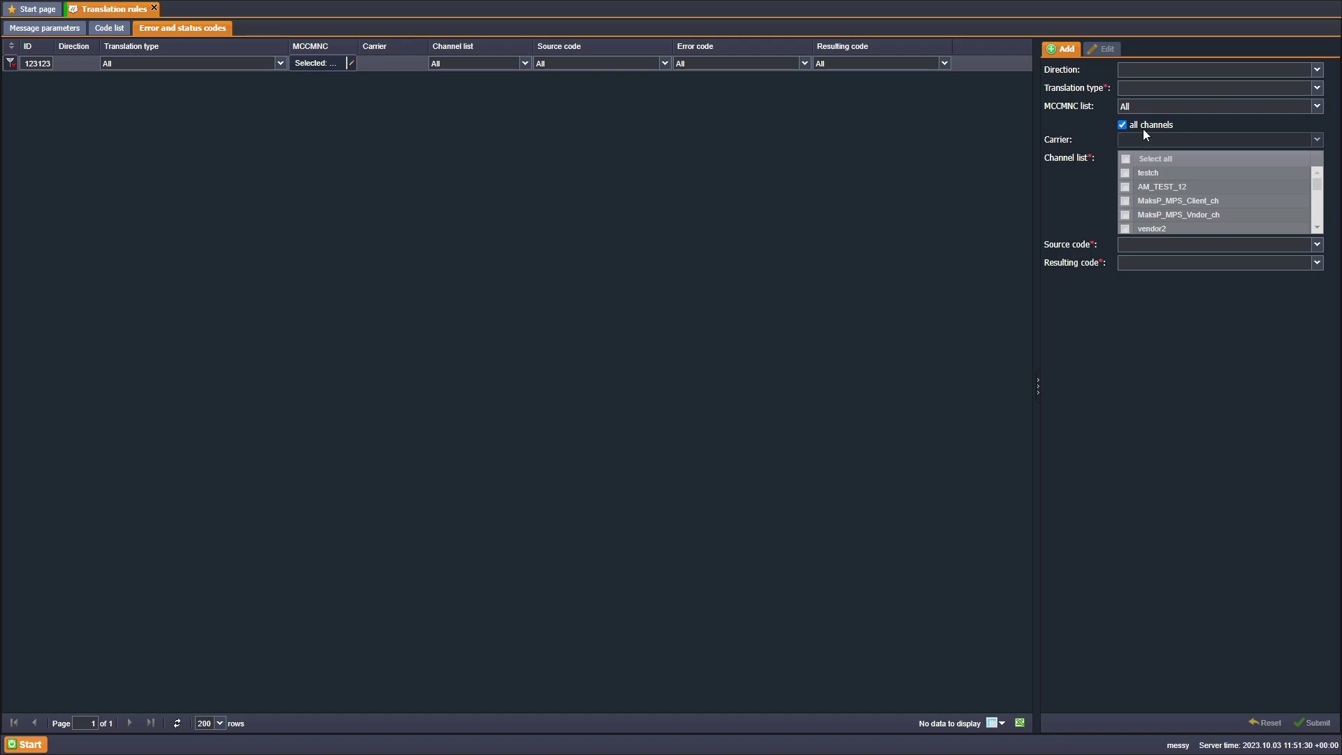
pyautogui.click(1150, 89)
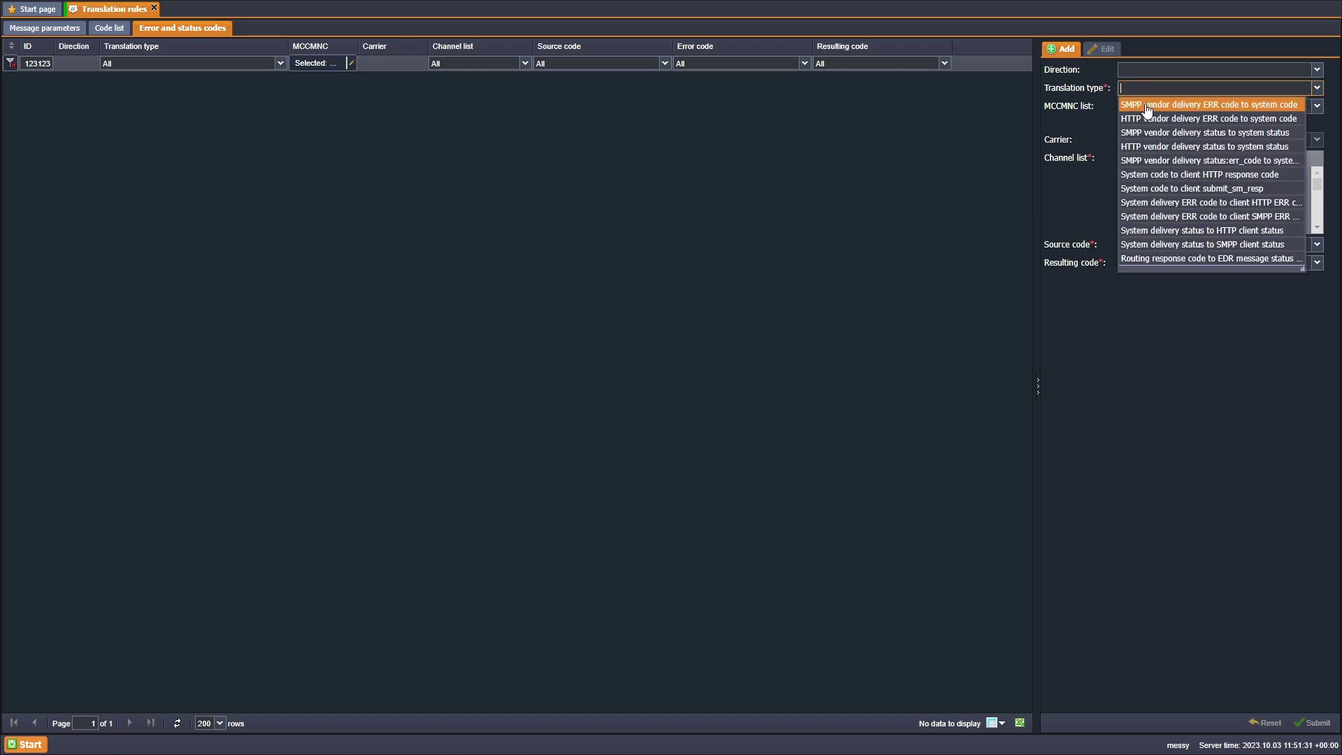
pyautogui.click(1158, 120)
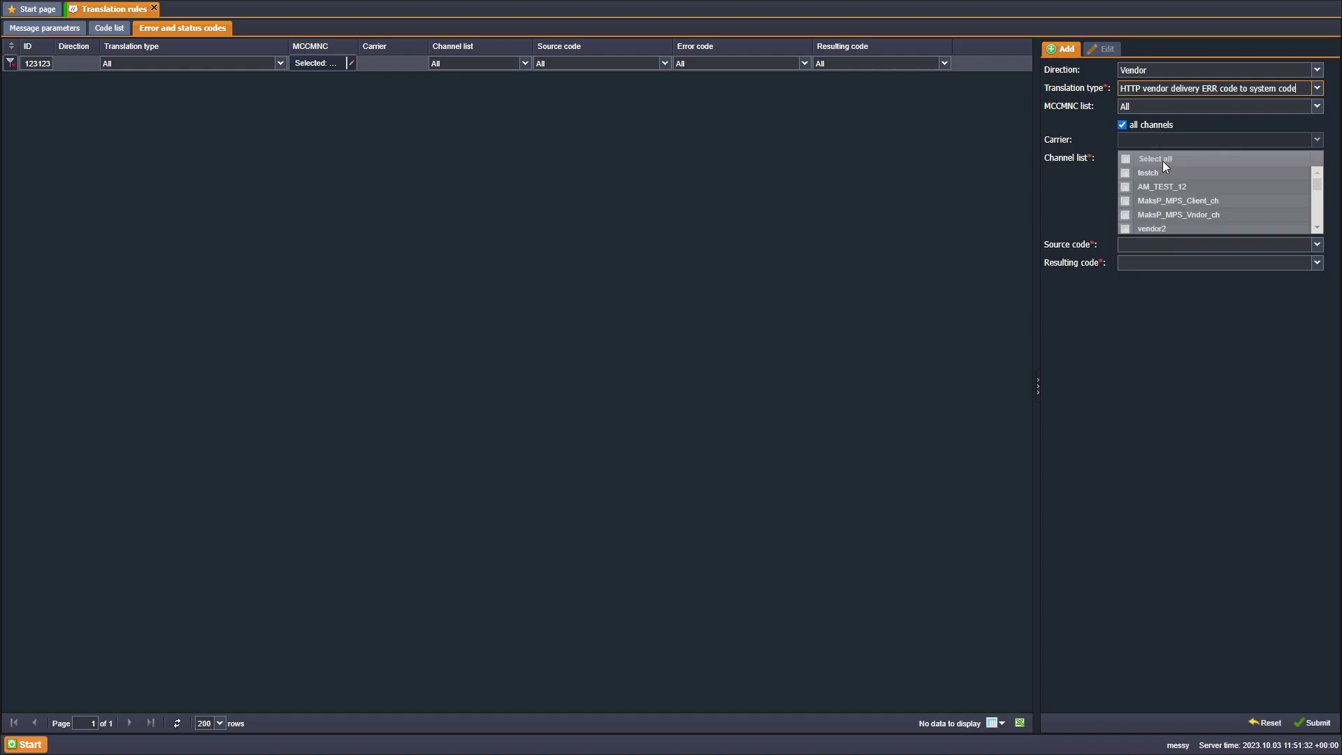
# Look through the source codes available for the new translation rule without choosing one.
pyautogui.click(1153, 242)
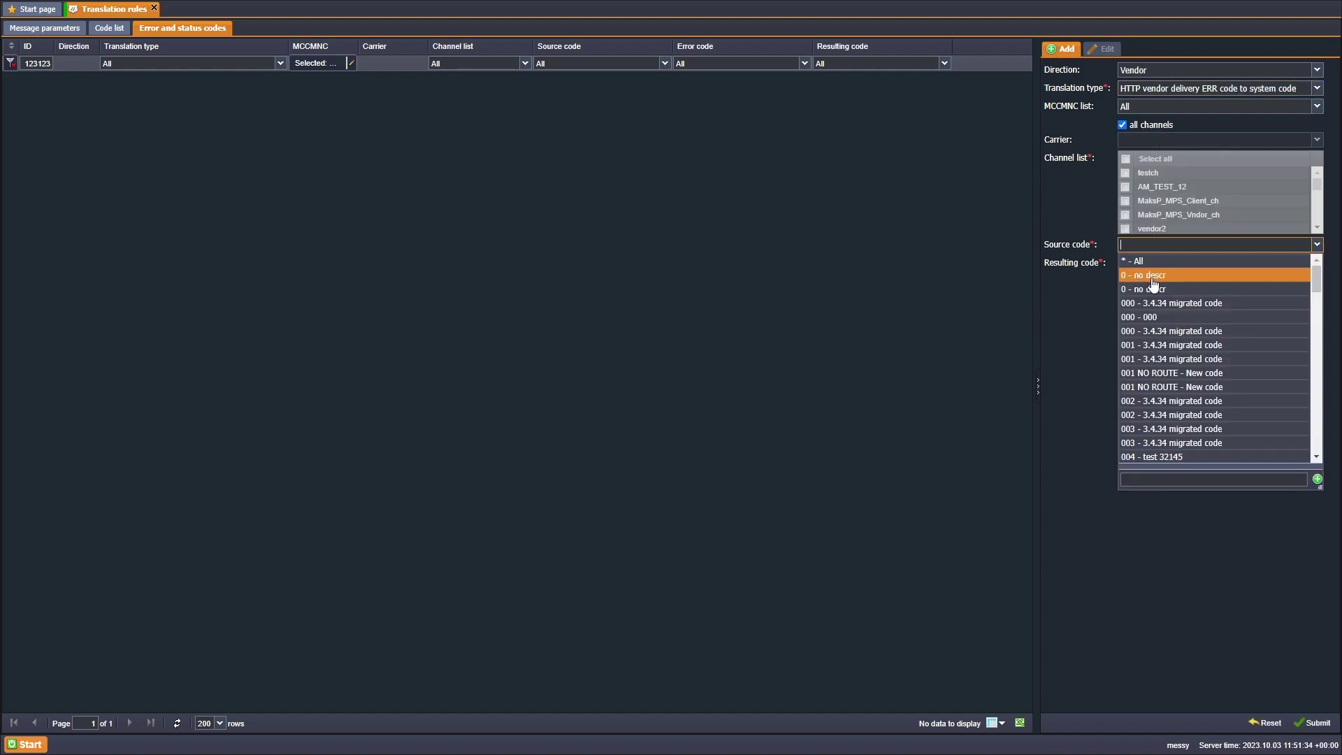
pyautogui.scroll(-2, 1161, 341)
pyautogui.scroll(-2, 1164, 346)
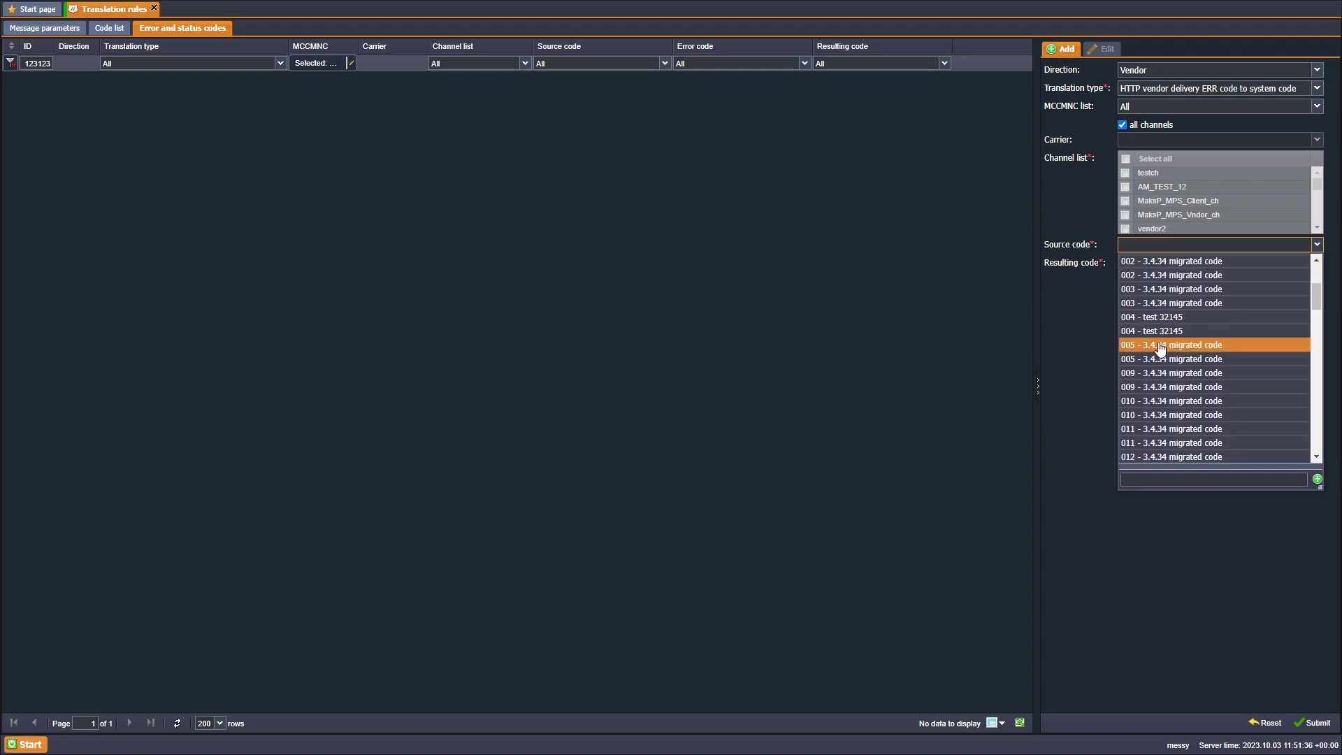
pyautogui.click(1058, 367)
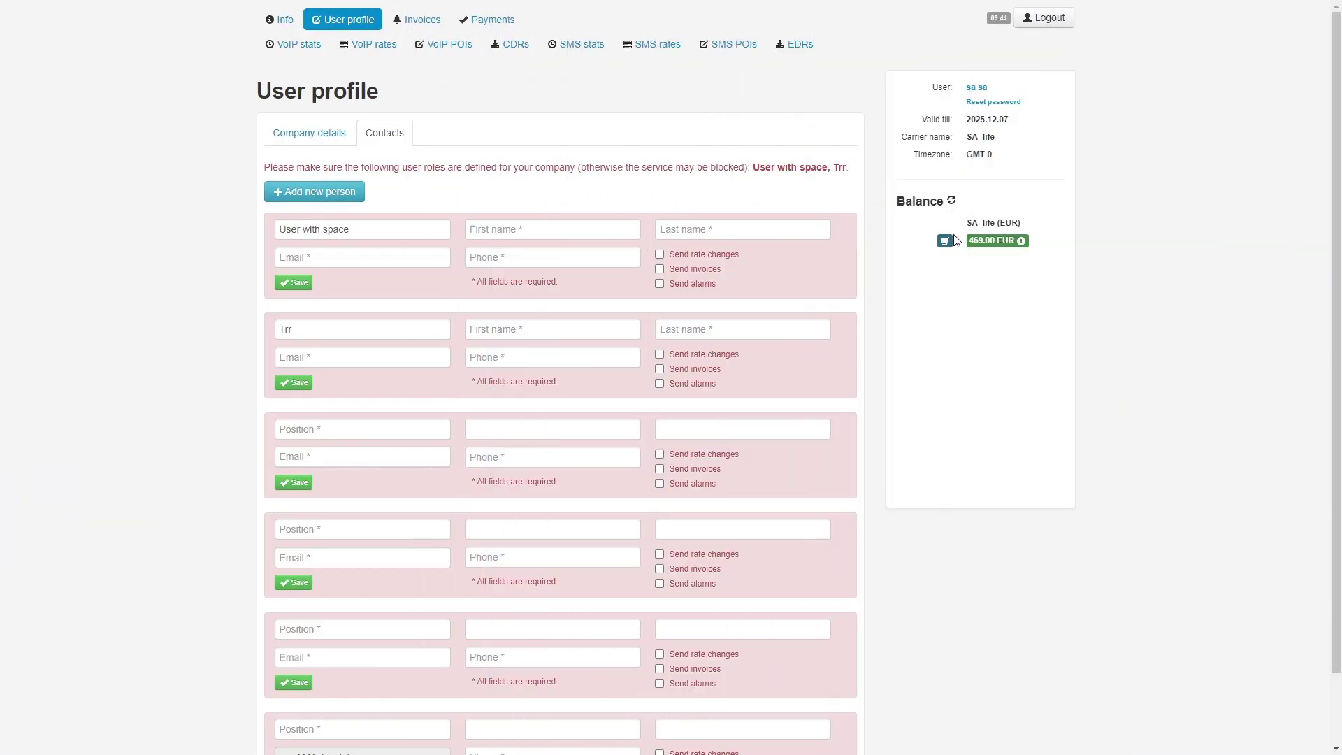
# Open the purchase option for the EUR balance from the client portal's user profile page.
pyautogui.click(947, 241)
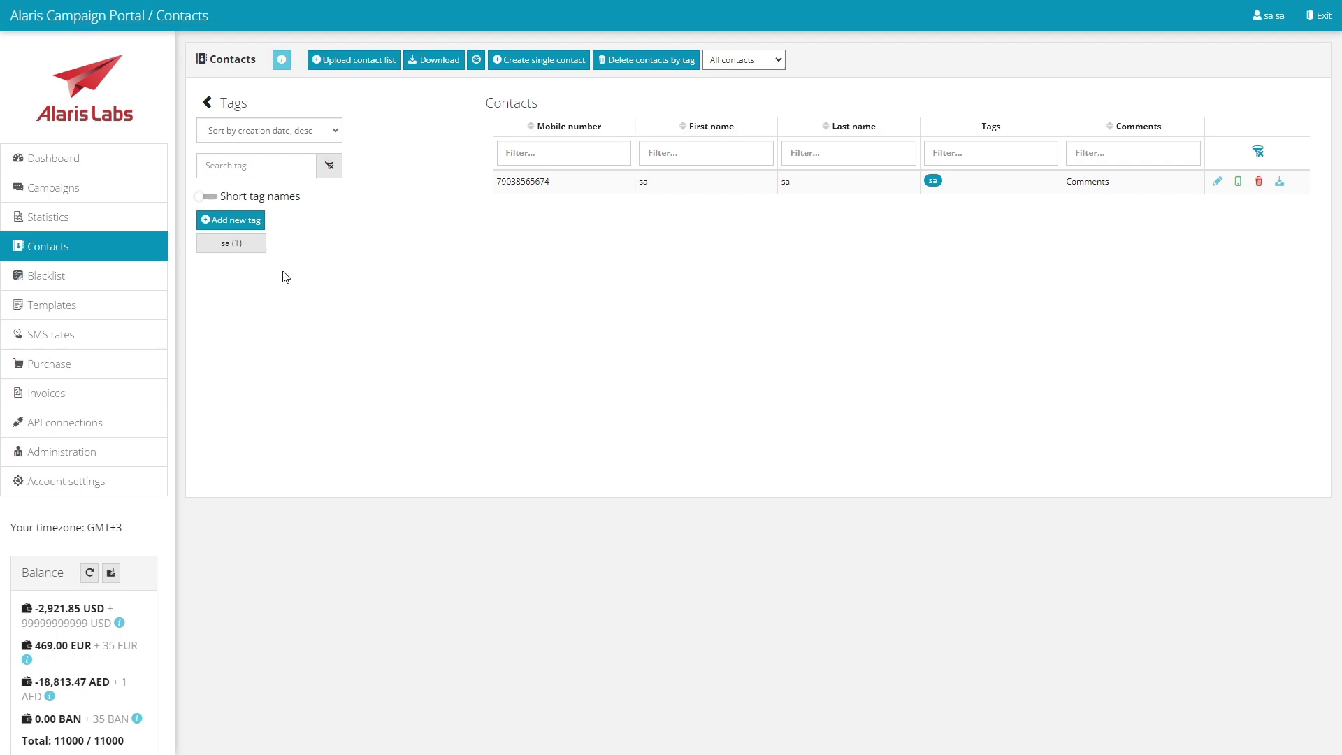
# Delete the sa tag from the contact tags in the Alaris Campaign Portal.
pyautogui.moveTo(242, 255)
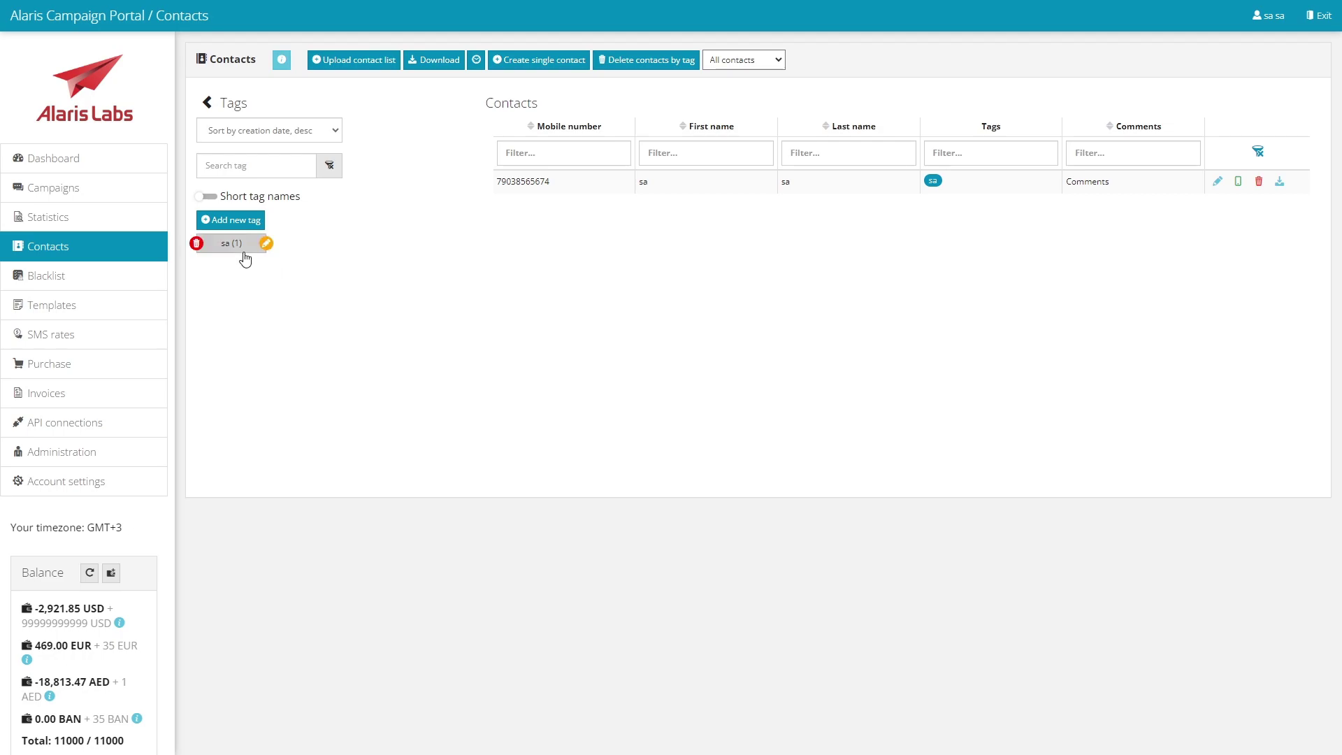
pyautogui.click(198, 245)
pyautogui.click(733, 222)
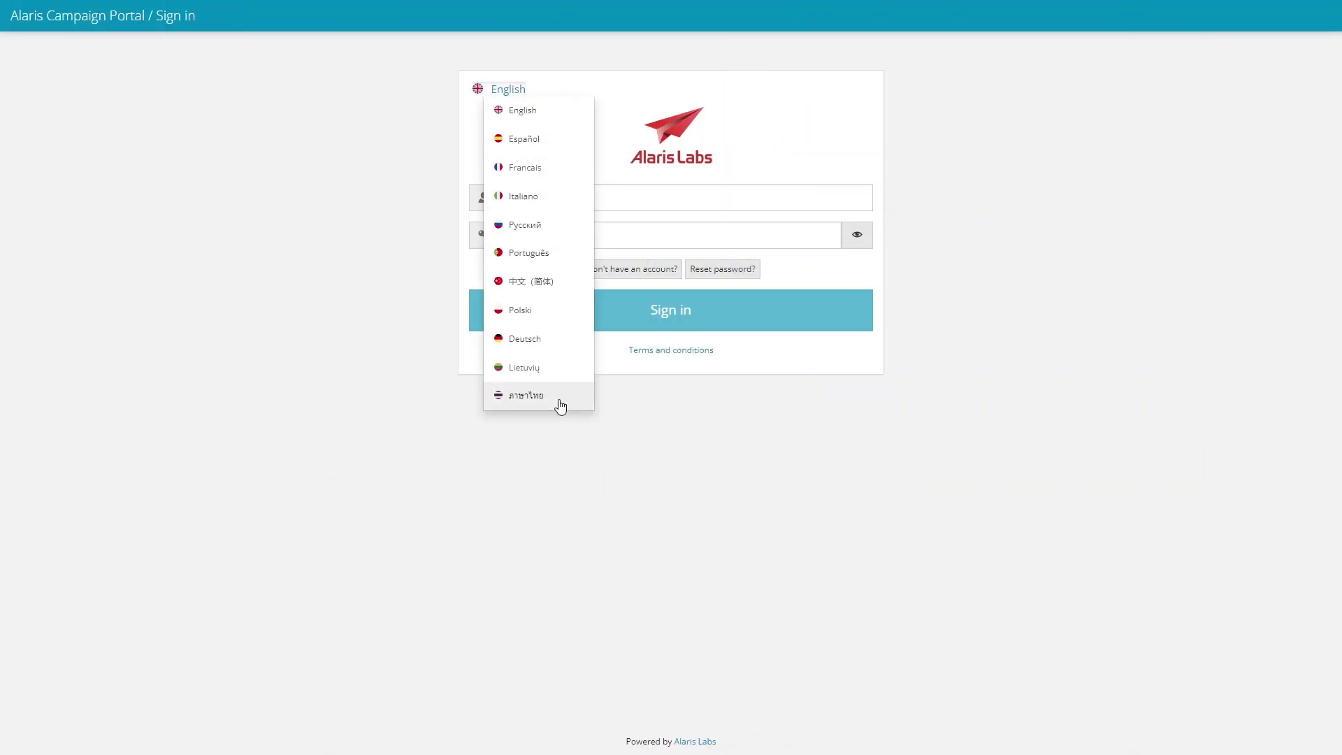
# Switch the Campaign Portal sign-in page to Thai (ภาษาไทย).
pyautogui.click(559, 401)
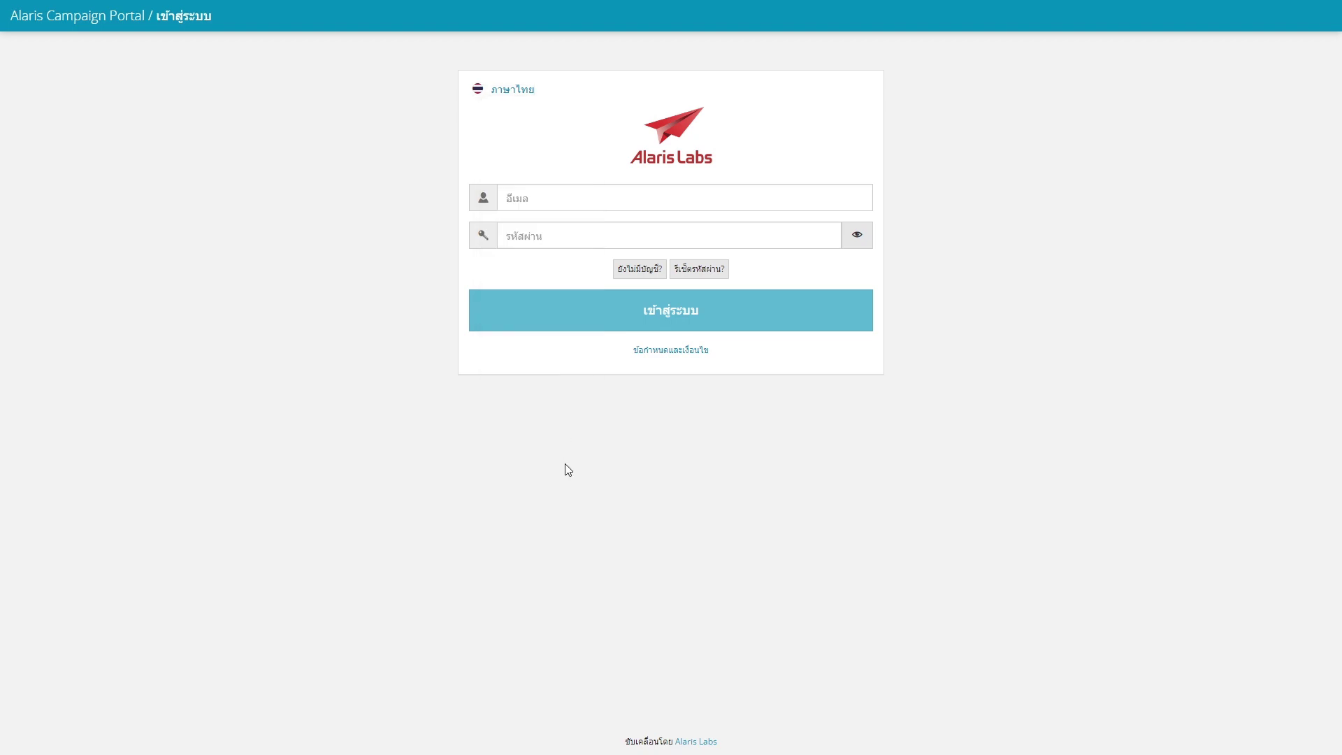